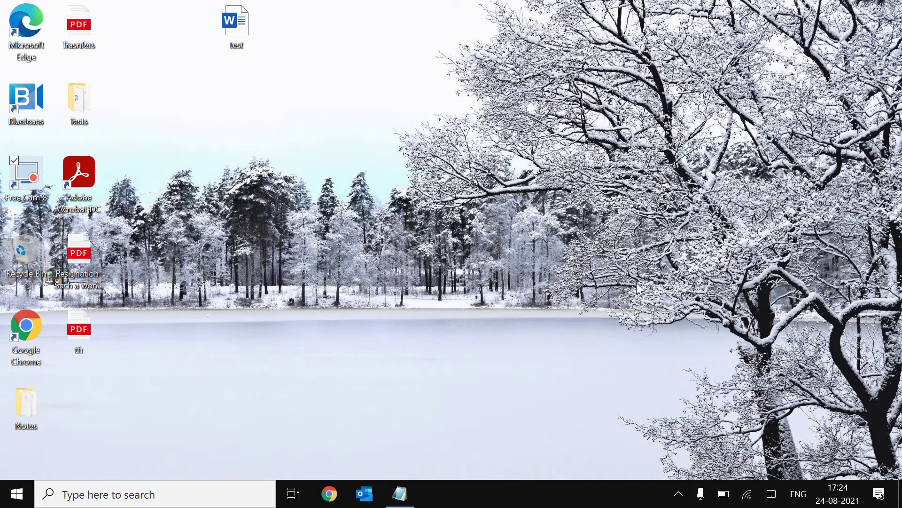
Launch Chrome, go to Settings from the main menu, and maximize the window
click(329, 494)
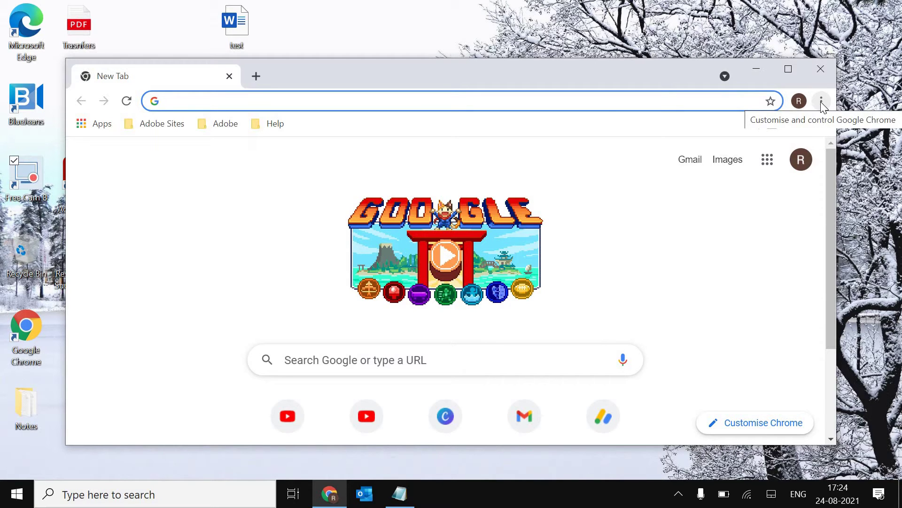
click(820, 101)
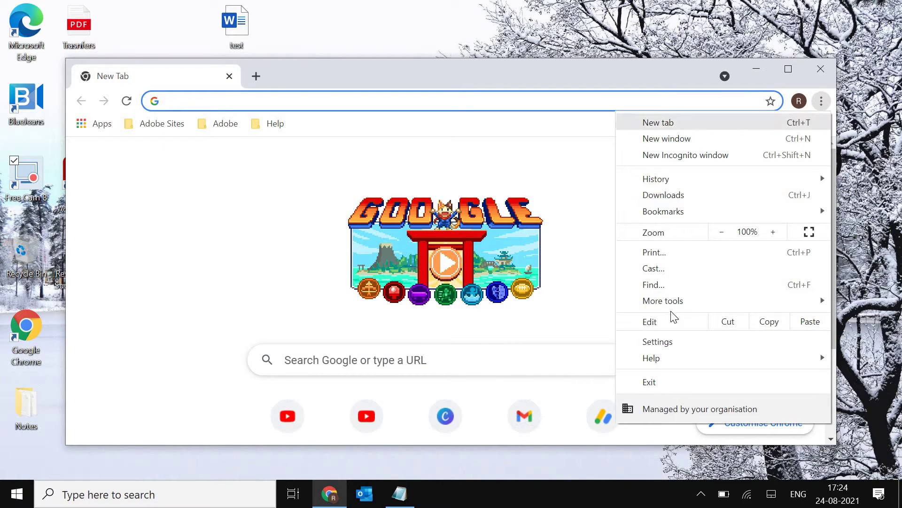
click(658, 342)
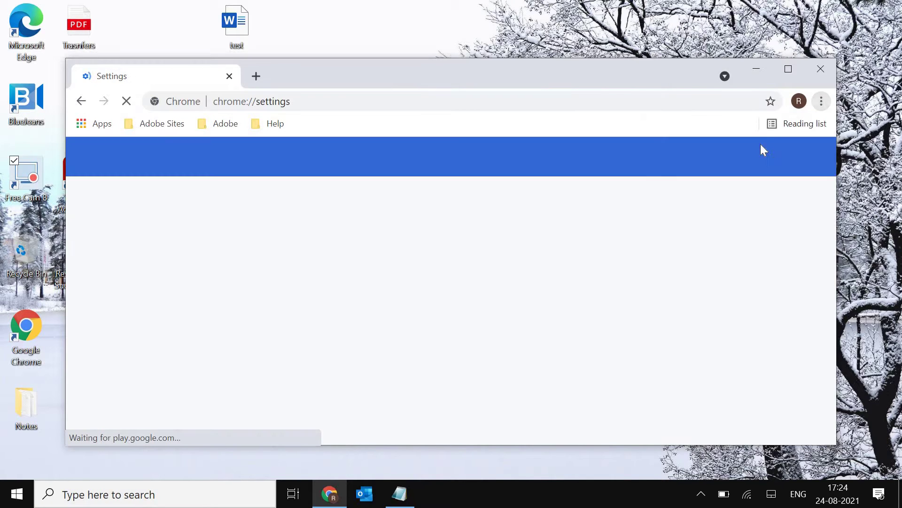
click(788, 70)
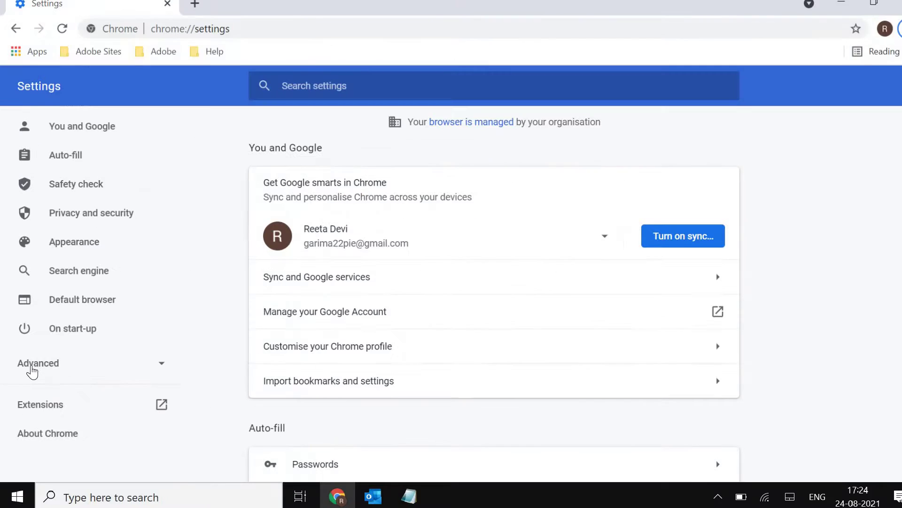
Expand Advanced in the Settings sidebar and show the System section
click(64, 370)
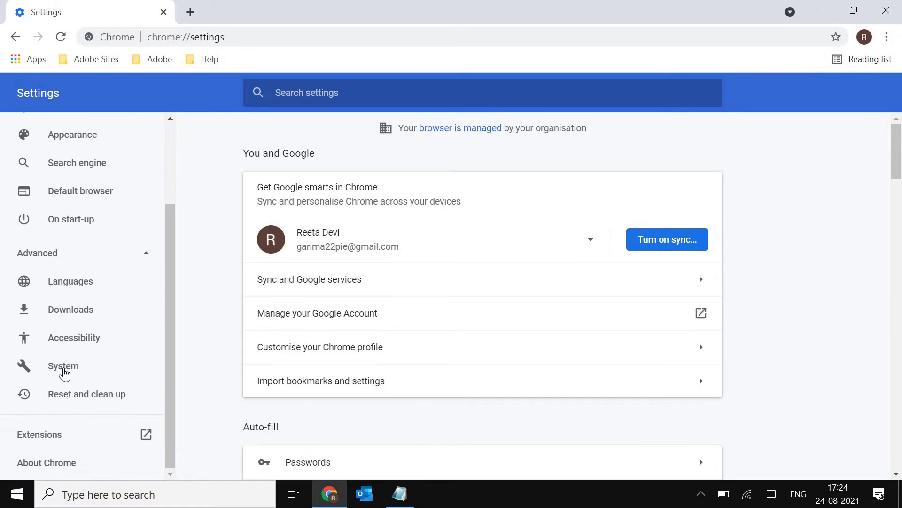
click(64, 366)
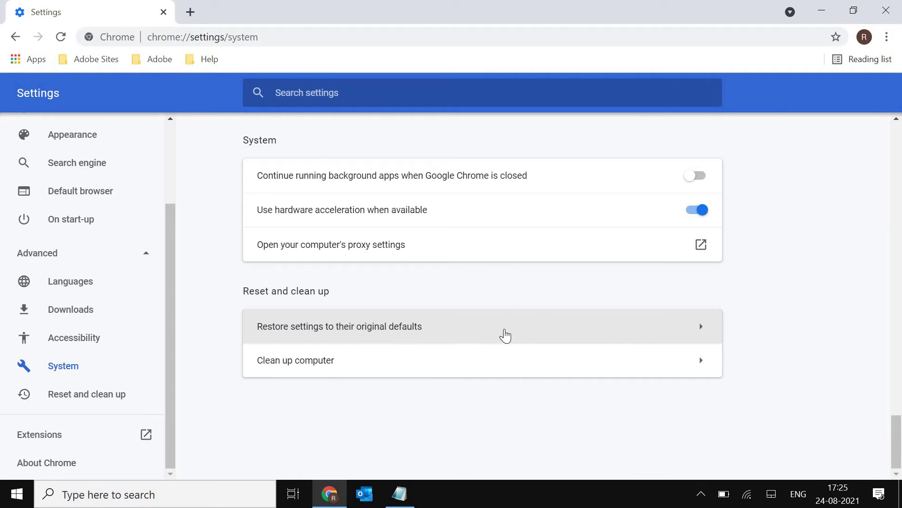
Reset Chrome settings via 'Restore settings to their original defaults' and confirm
click(510, 334)
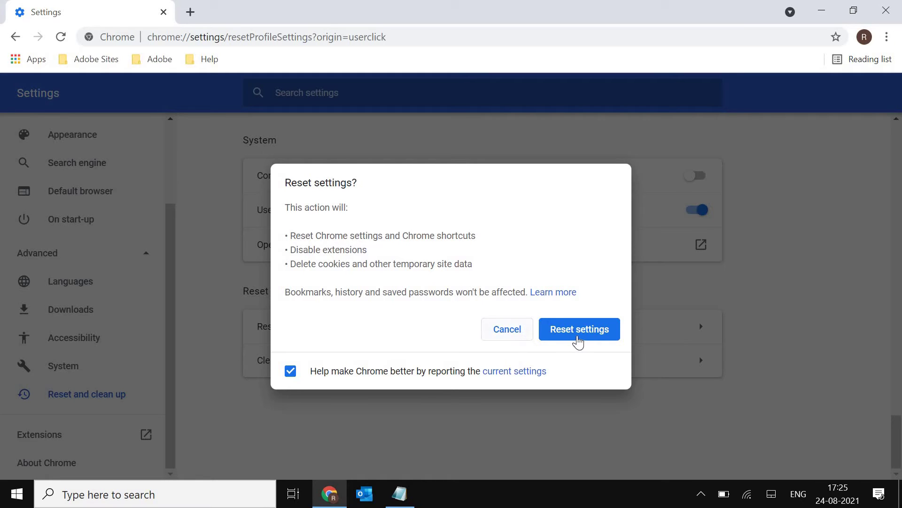
click(581, 340)
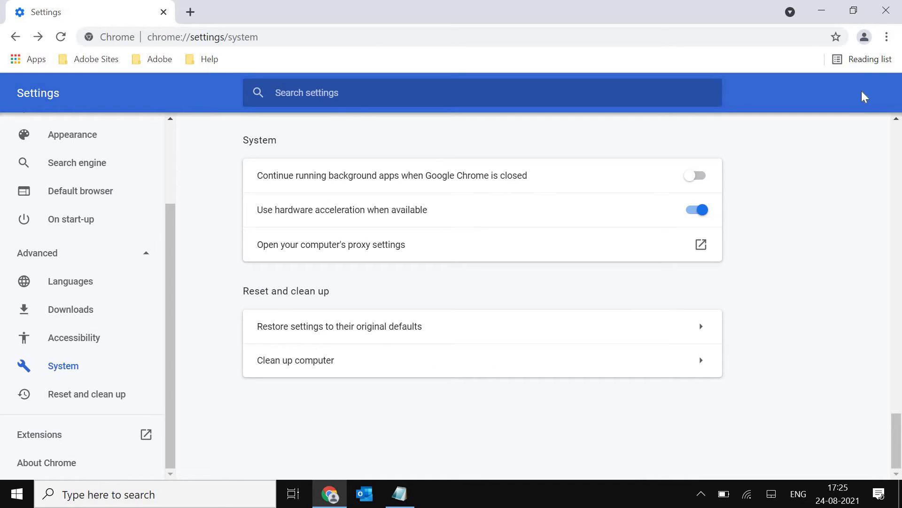
Check the Extensions page (Adobe Acrobat disabled), then close Chrome
click(886, 38)
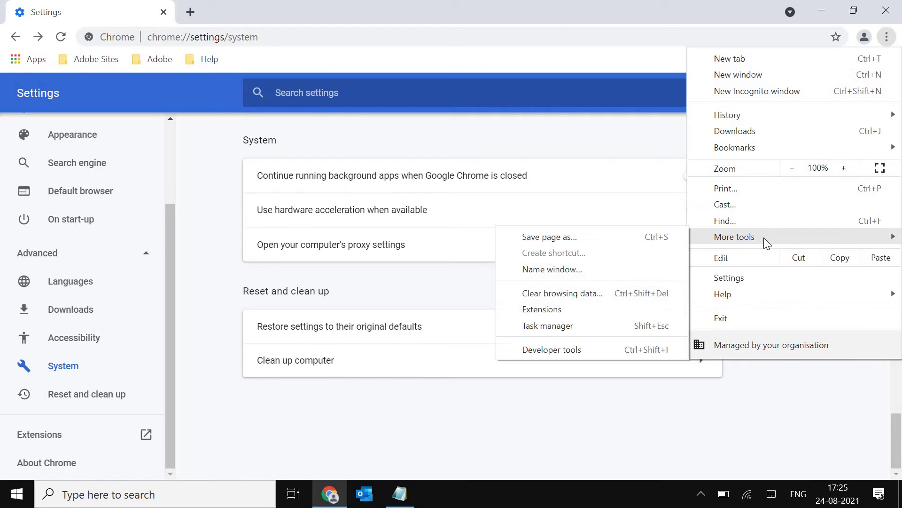
mouse_move(734, 237)
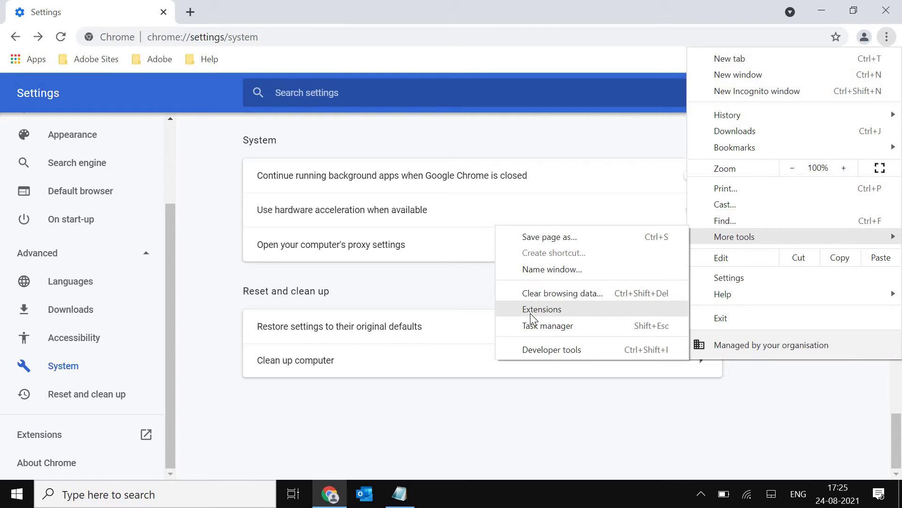
click(541, 309)
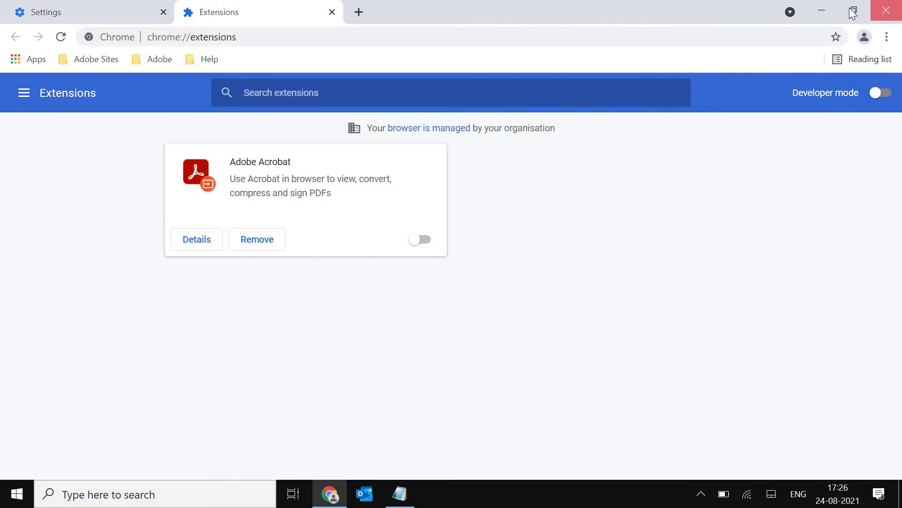
click(887, 10)
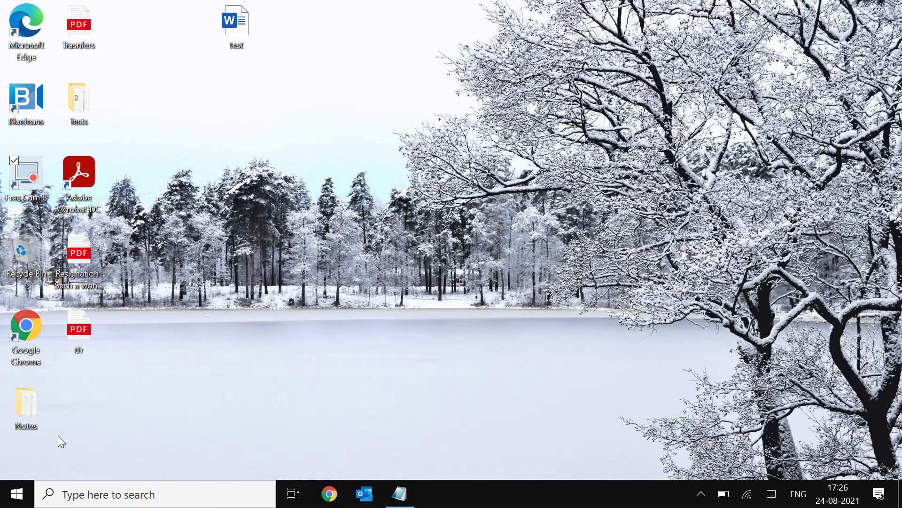
Open the Windows Run dialog with Win+R to launch ncpa.cpl
key(super+r)
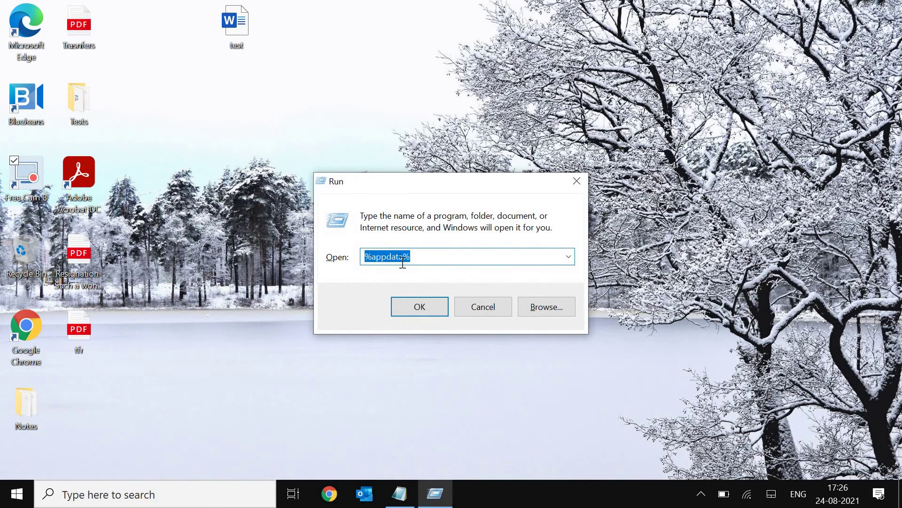
text(nc)
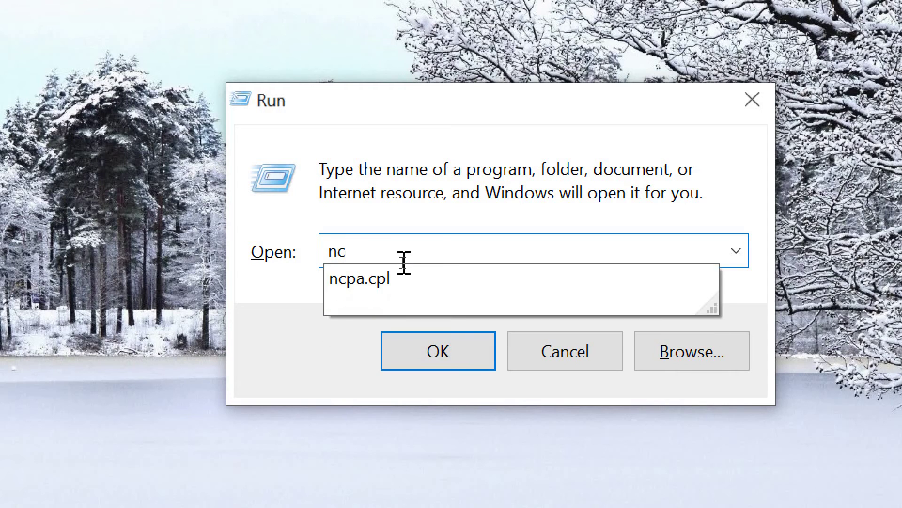
text(pa.cp)
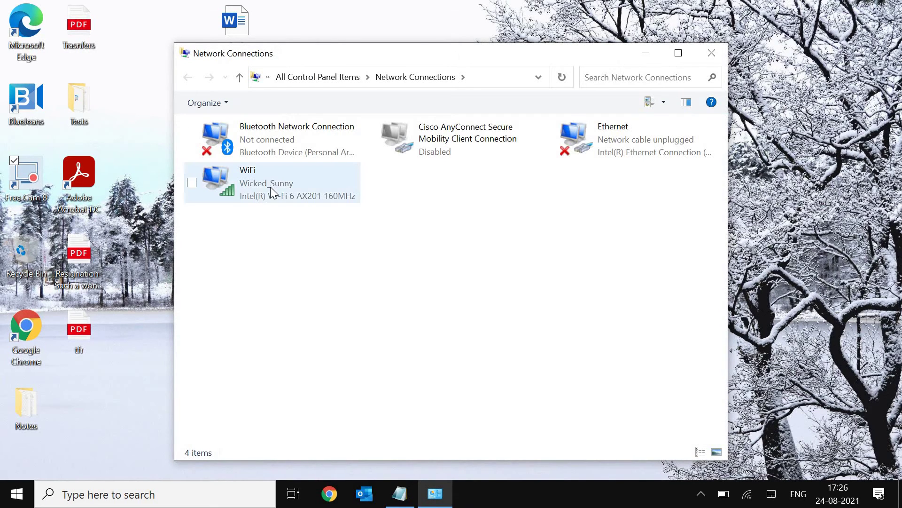
Open the WiFi adapter's Properties from its right-click menu
click(270, 187)
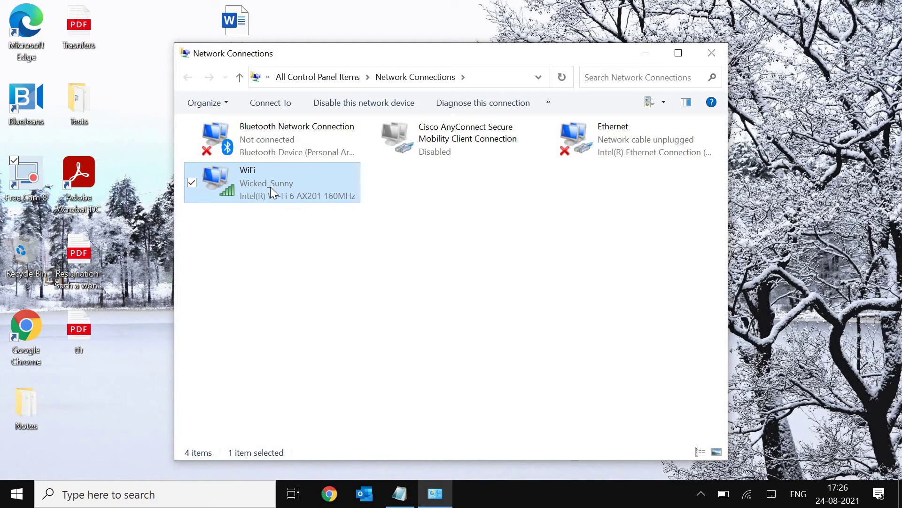
right_click(270, 188)
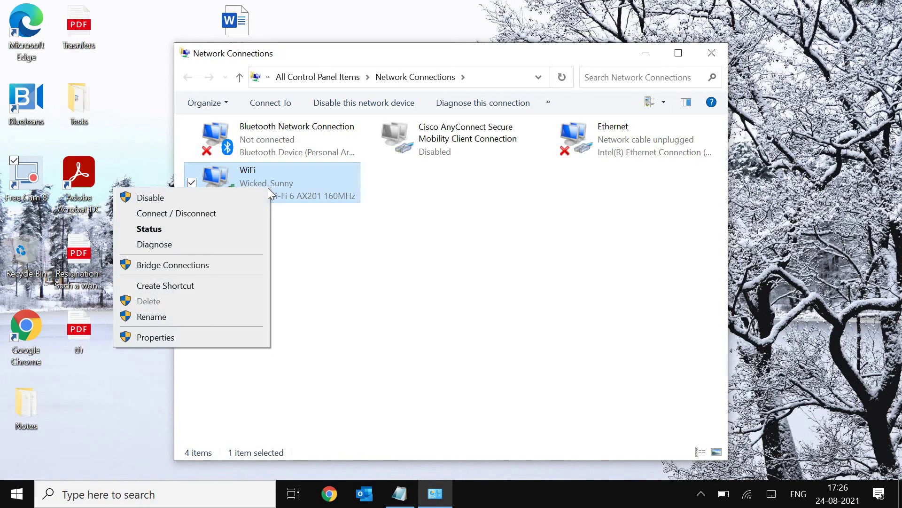
click(172, 335)
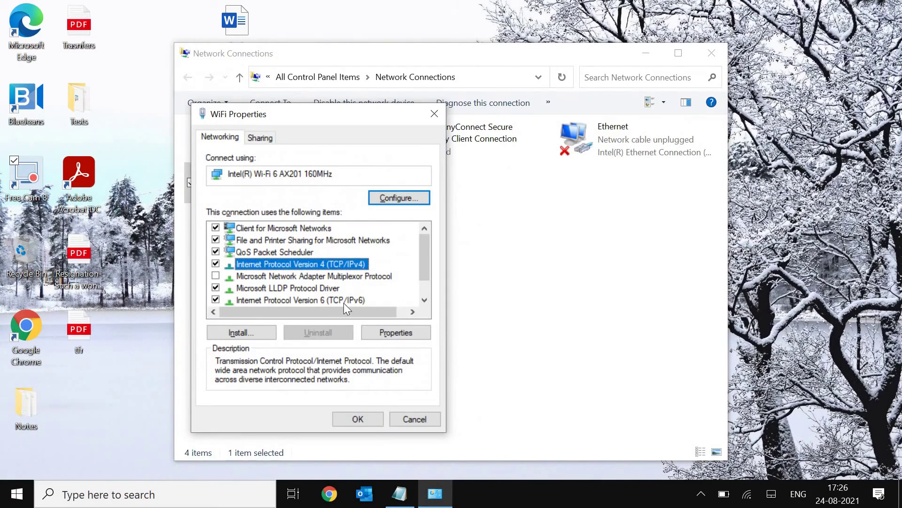
Open IPv4 properties and set manual DNS: 8.8.8.8 preferred, 8.8.4.4 alternate
click(383, 333)
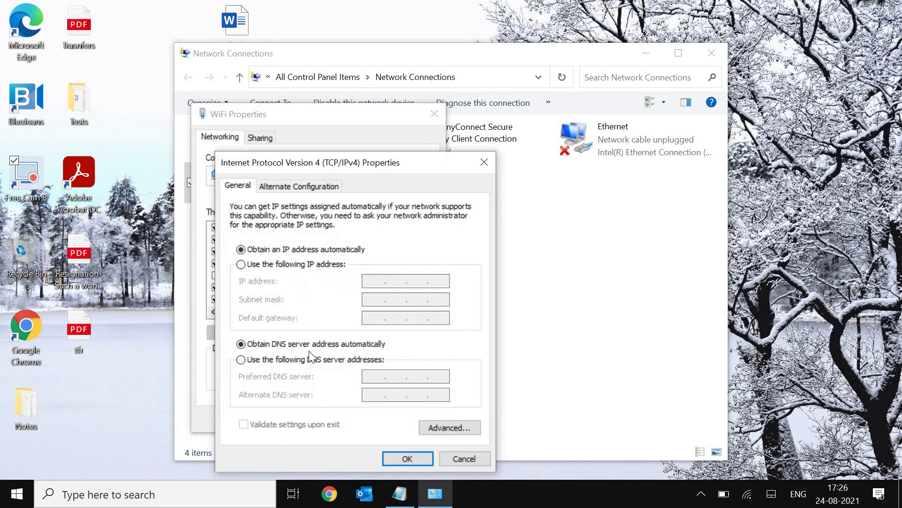
click(240, 360)
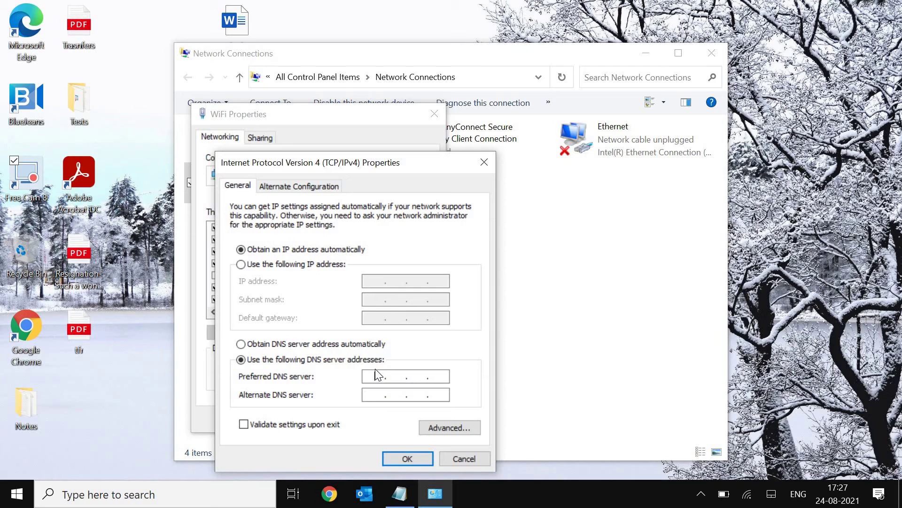
text(8)
text(8)
text(8)
text(8)
click(382, 393)
text(8.8.)
text(4.4)
Apply the IPv4 DNS changes with OK and close WiFi Properties
click(413, 459)
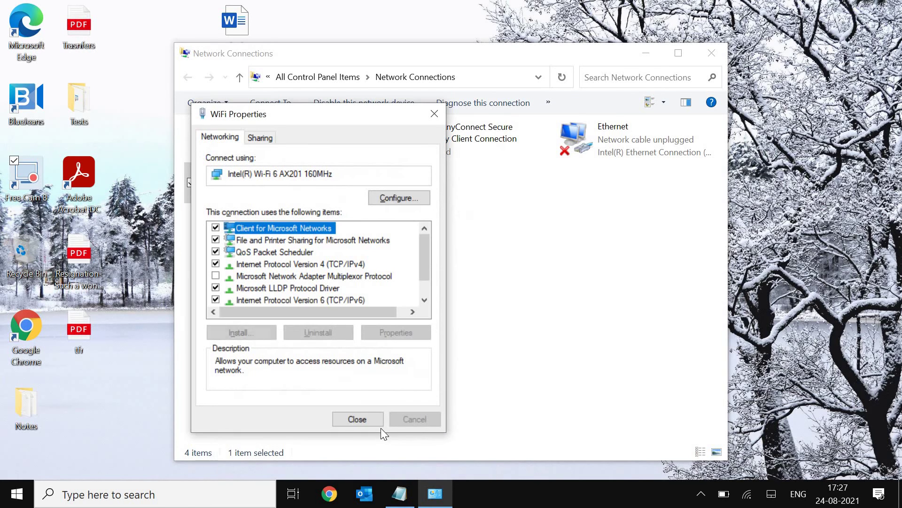
click(359, 418)
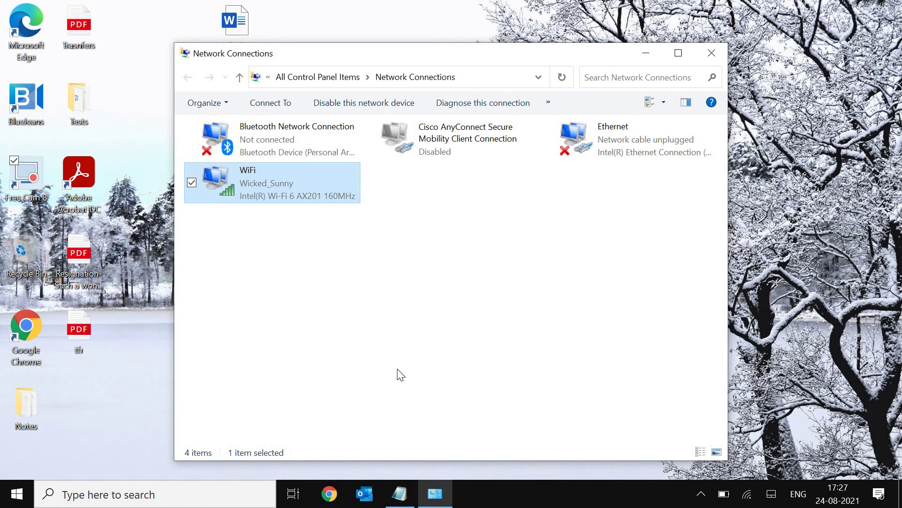